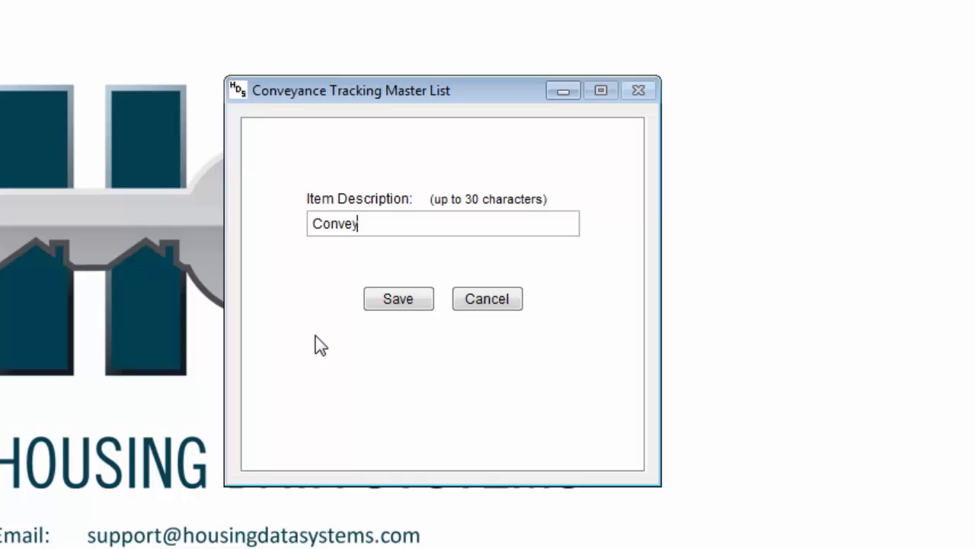
Complete the new master list item's description as "Conveyance Eligible Performed" and save it.
type("ce el")
key("BackSpace")
key("BackSpace")
type("Eligi")
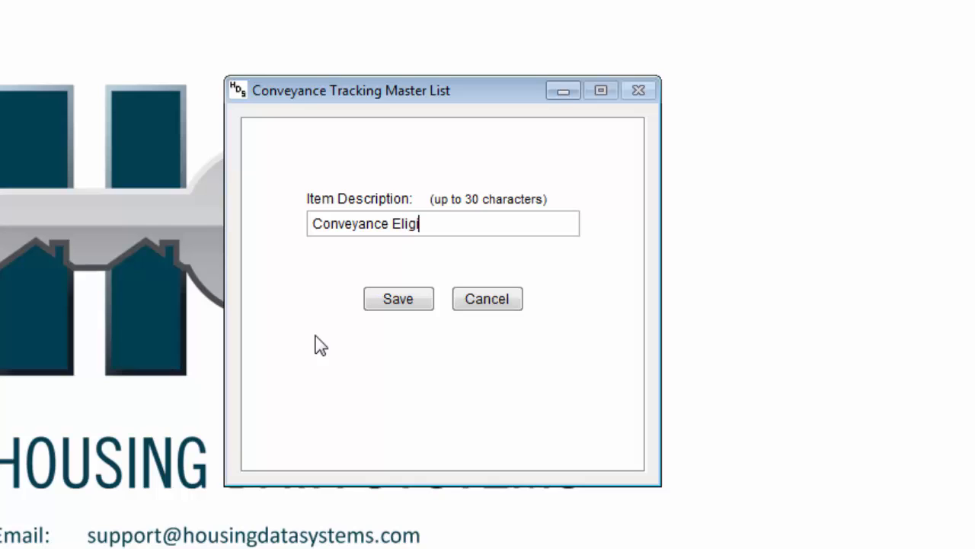
type("ble Performed")
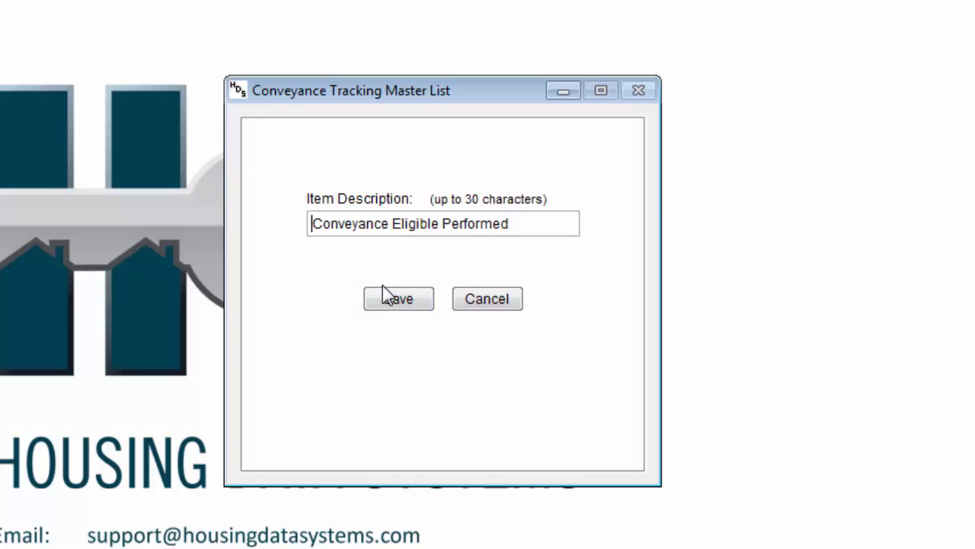
left_click(399, 305)
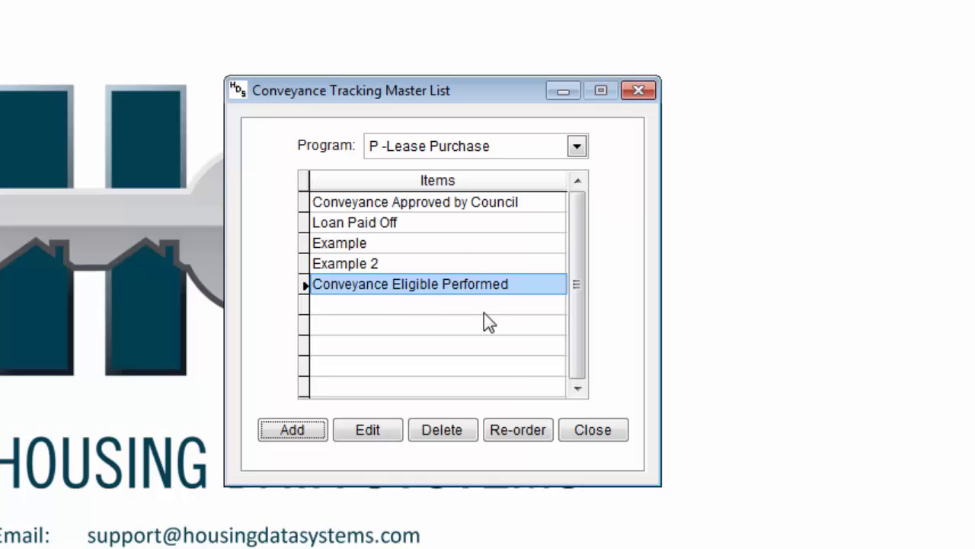
Reorder the master list so Conveyance Eligible Performed is first and Loan Paid Off second, and save the order.
left_click(526, 431)
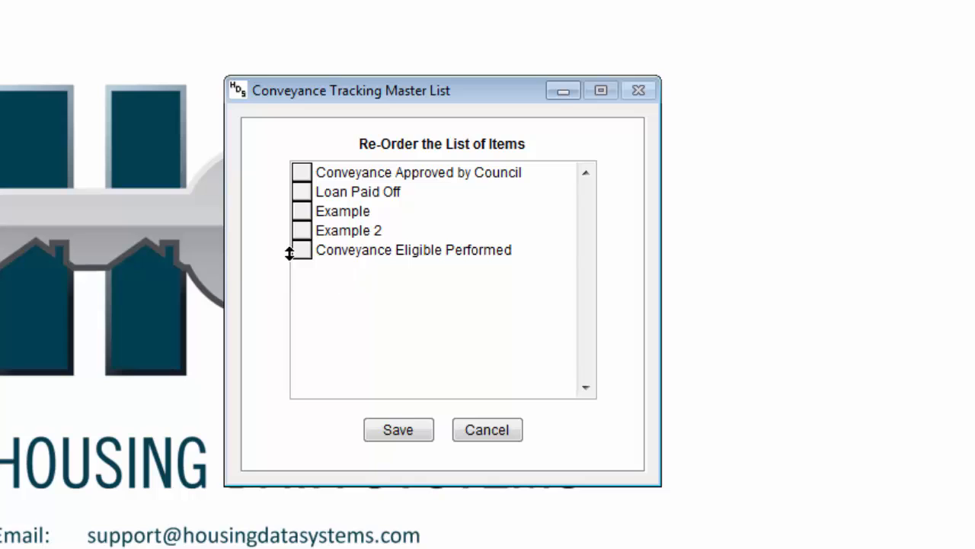
left_click_drag(302, 250, 316, 177)
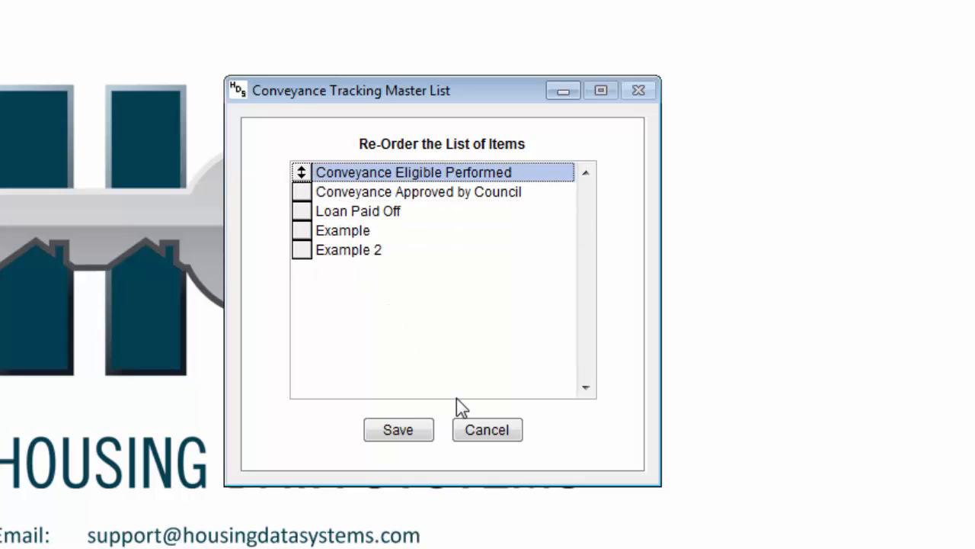
left_click_drag(304, 211, 303, 192)
left_click(404, 445)
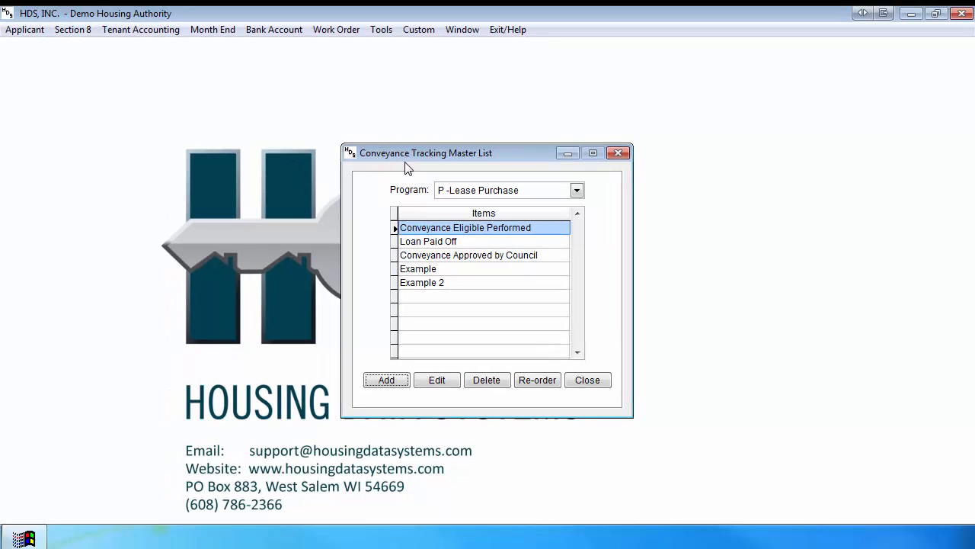
Close the master list and open the applicant/tenant record found by a last name starting with "aa".
left_click(587, 380)
left_click(24, 29)
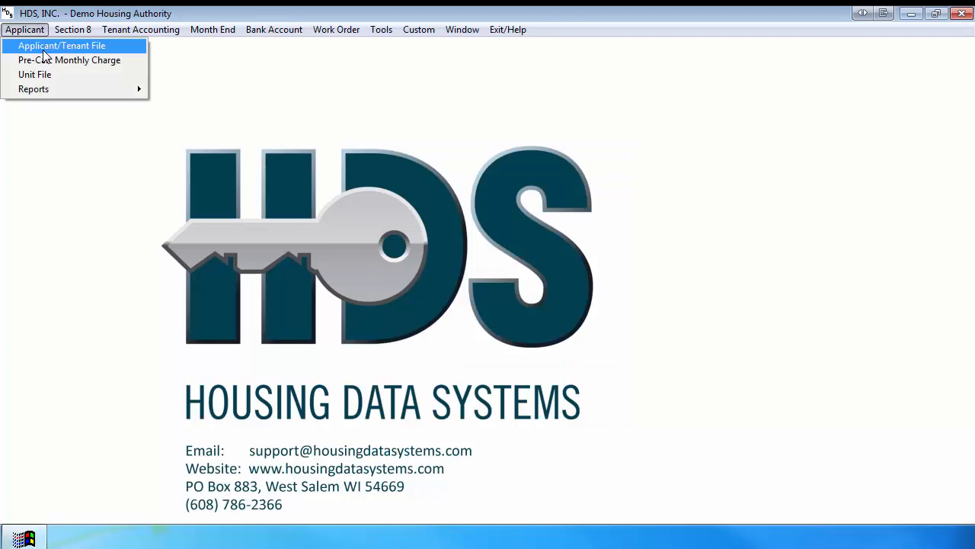
left_click(46, 46)
type("aa")
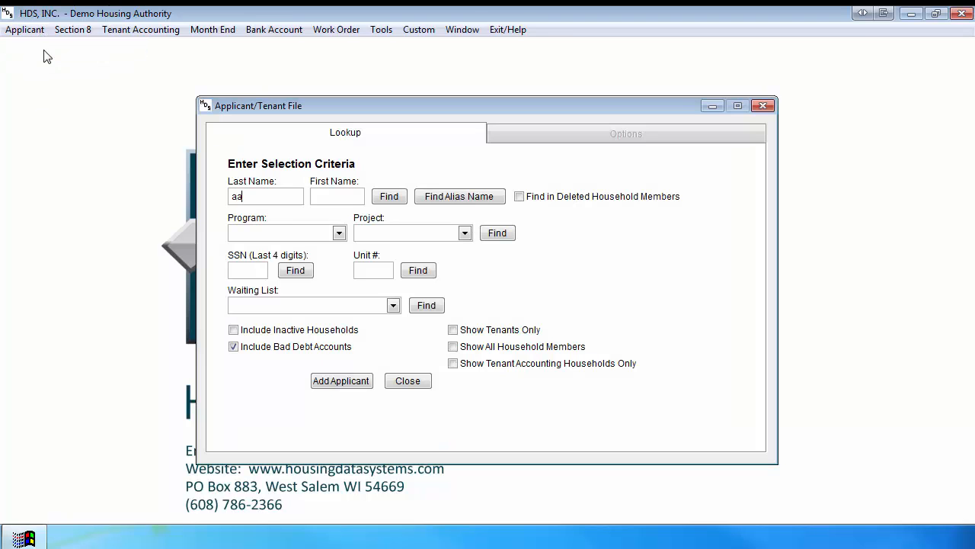
key("Tab")
key("Tab")
key("Return")
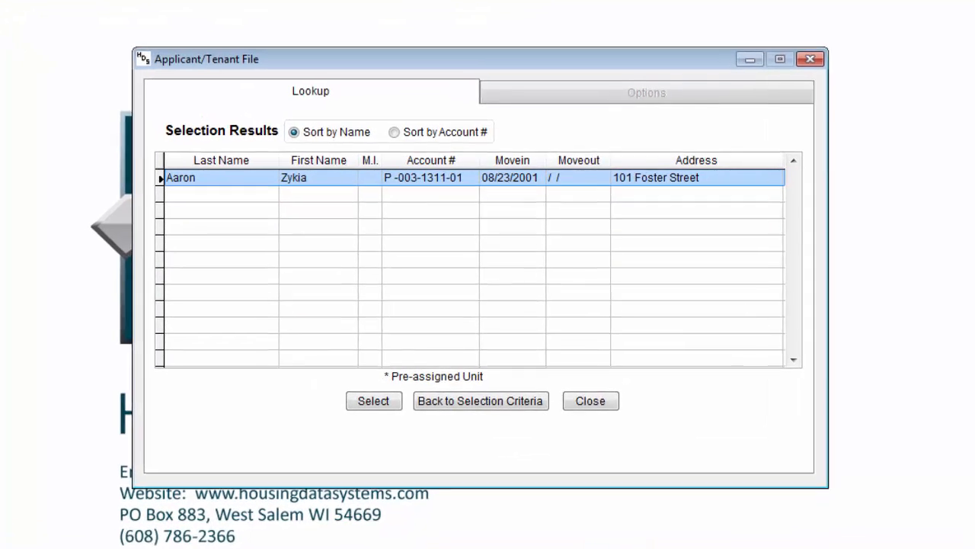
key("Return")
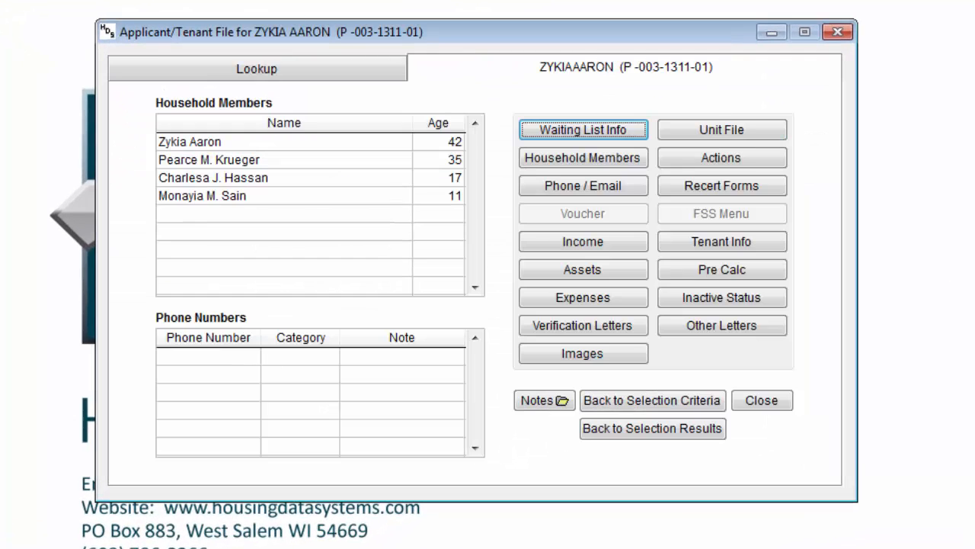
In the tenant's conveyance tracking list, mark Conveyance Eligible Performed and enter the note "done effective as of 08/01/2014".
left_click(748, 241)
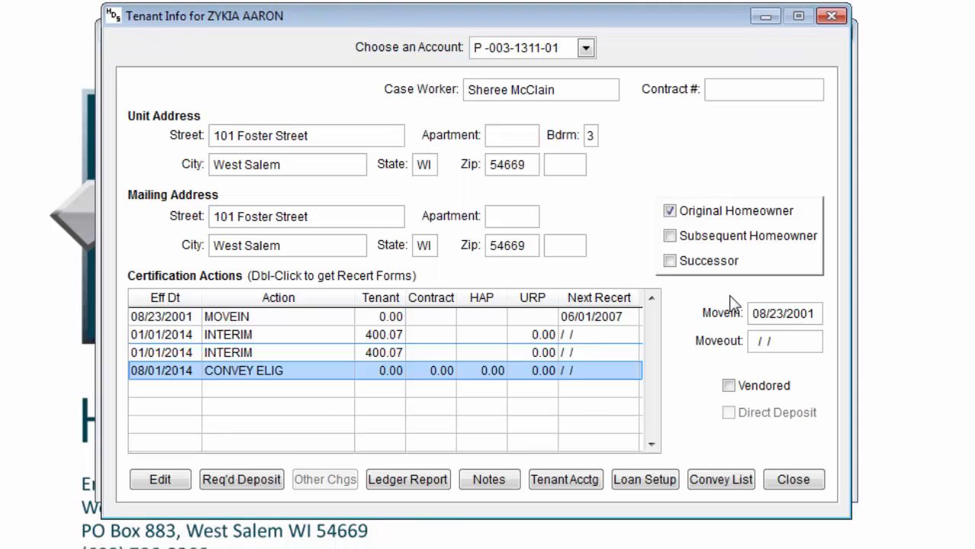
left_click(711, 480)
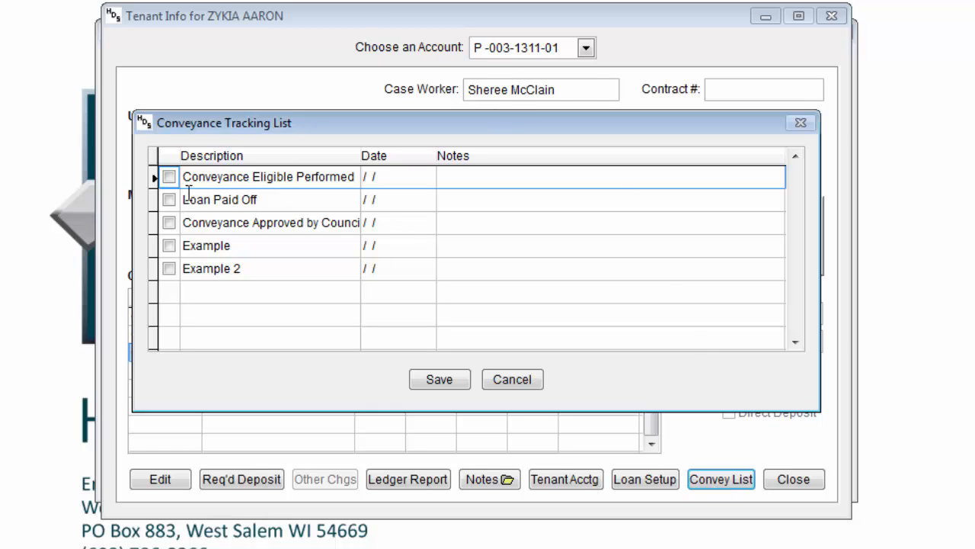
left_click(169, 178)
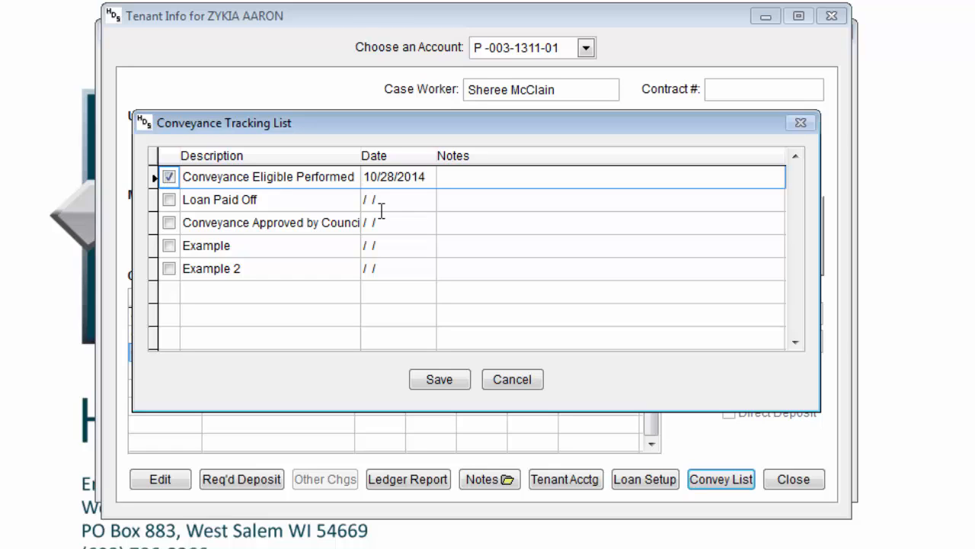
left_click(363, 178)
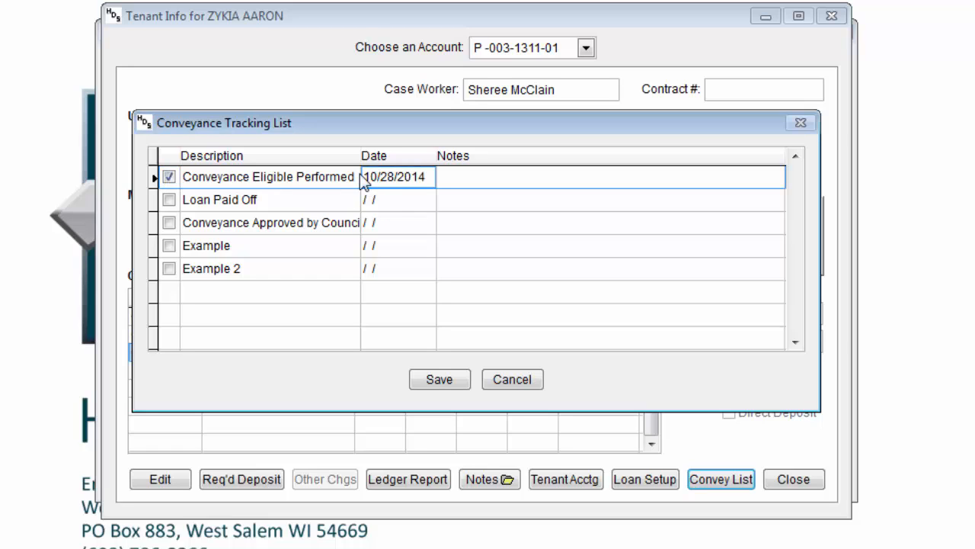
left_click(475, 180)
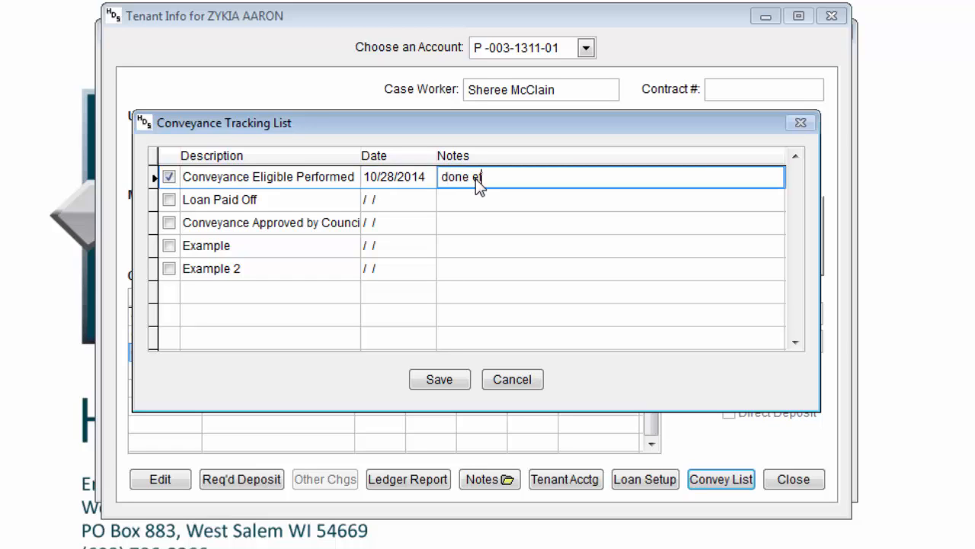
type("done effective as of 08/01/2014")
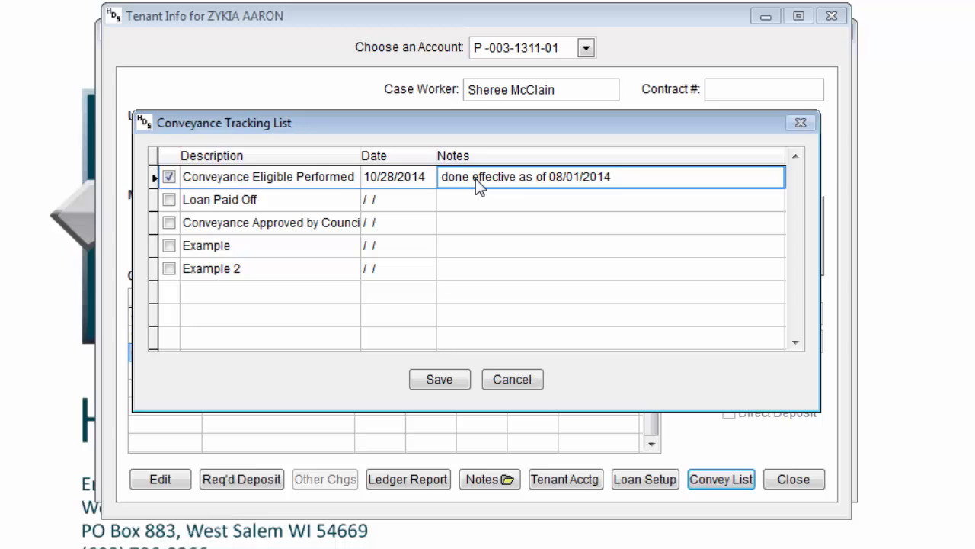
Mark the Example item with the note "test" and save the tenant's conveyance tracking list.
left_click(286, 224)
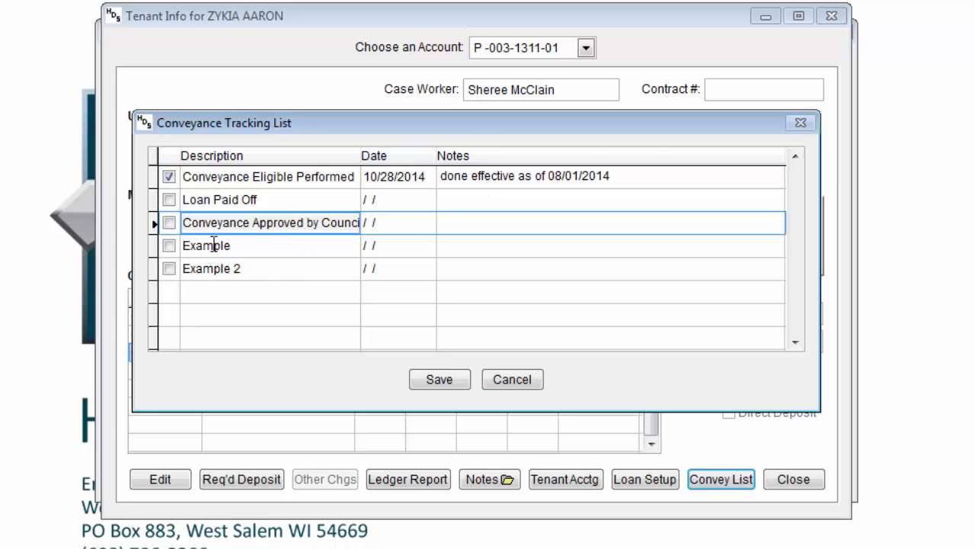
left_click(169, 245)
key("shift+Tab")
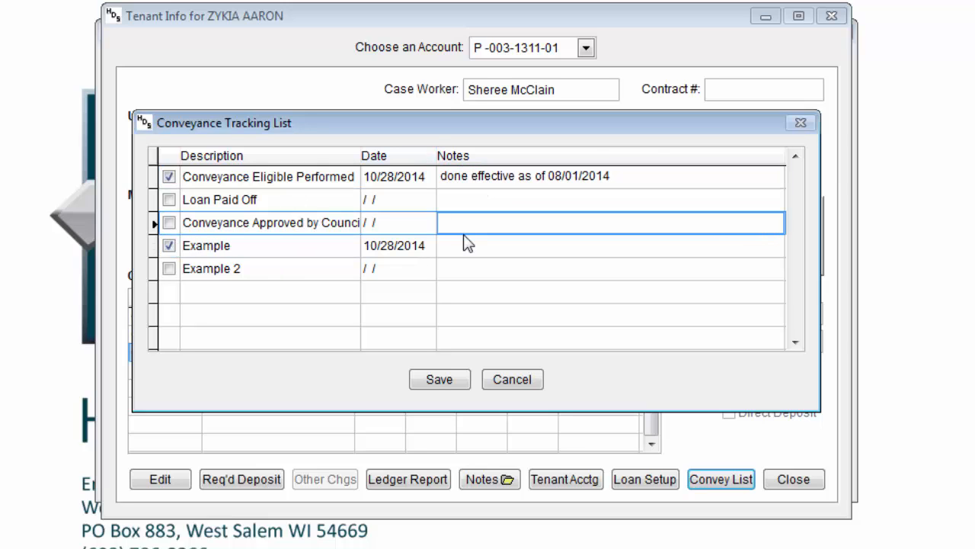
left_click(467, 246)
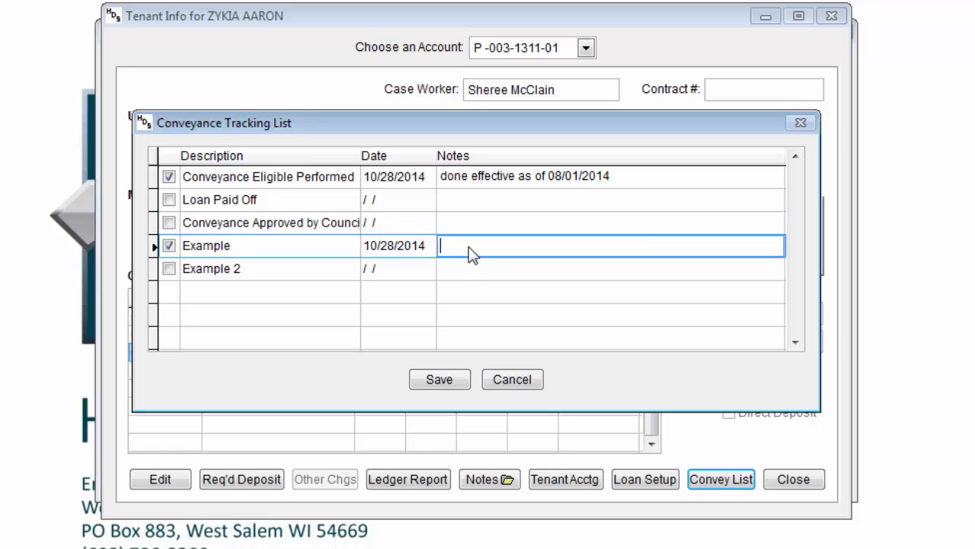
type("test")
left_click(443, 385)
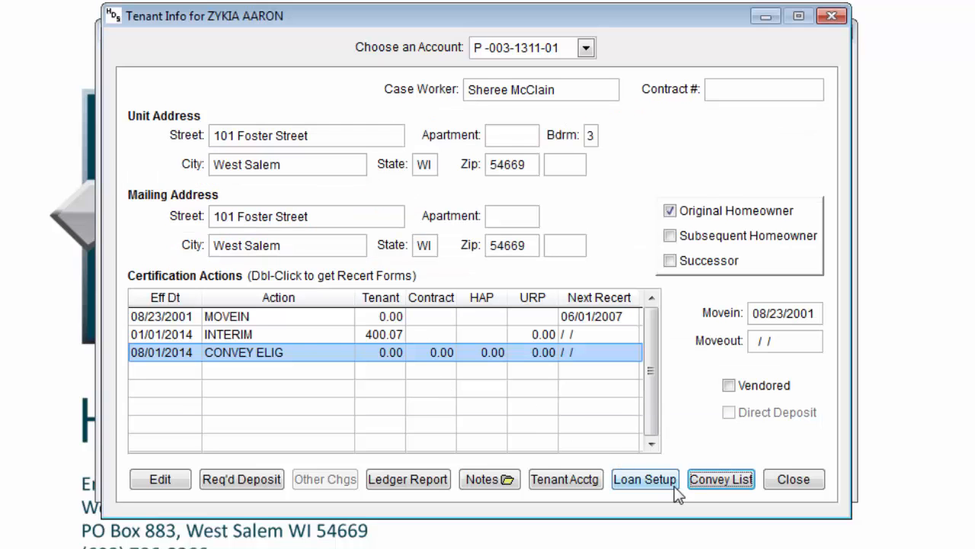
Reopen the tenant's conveyance tracking list to review its entries, and close the tenant file.
left_click(716, 480)
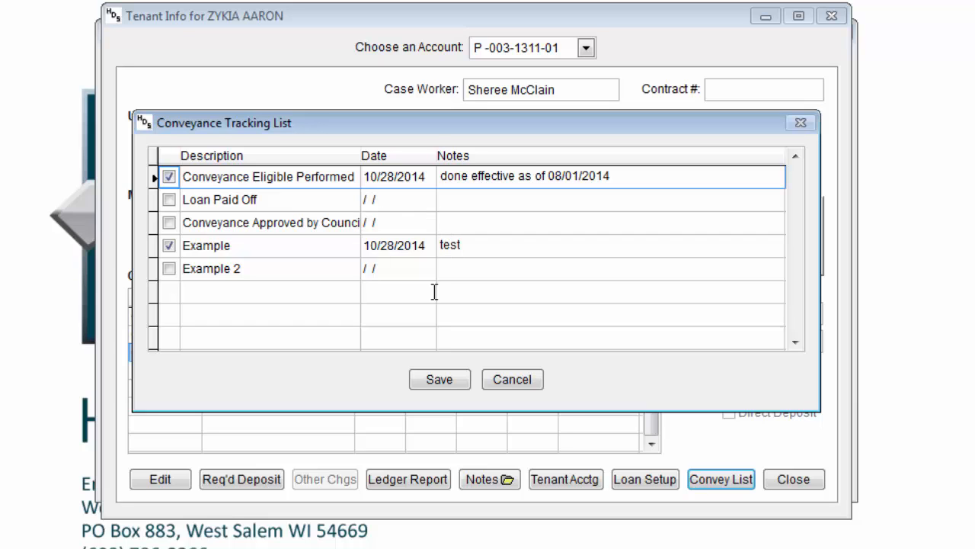
left_click(443, 385)
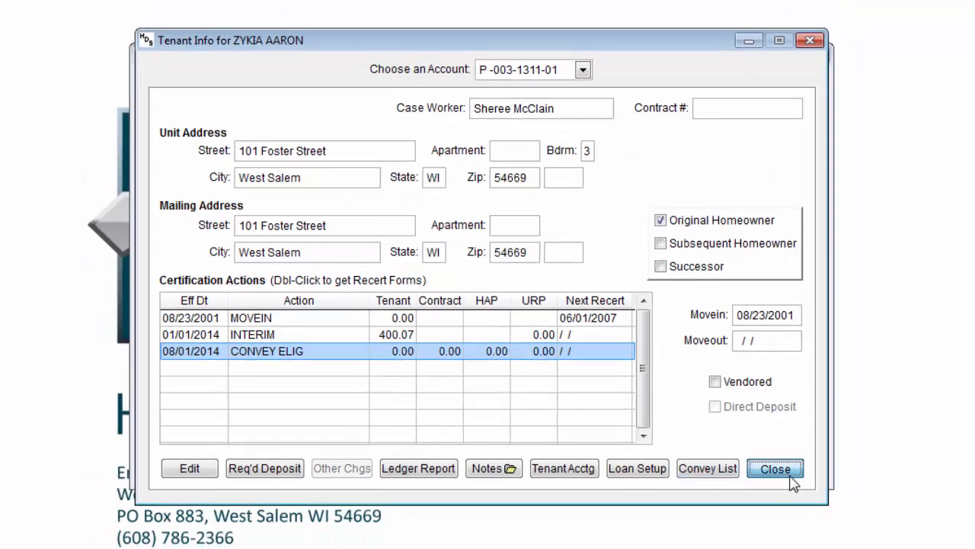
left_click(776, 469)
left_click(754, 395)
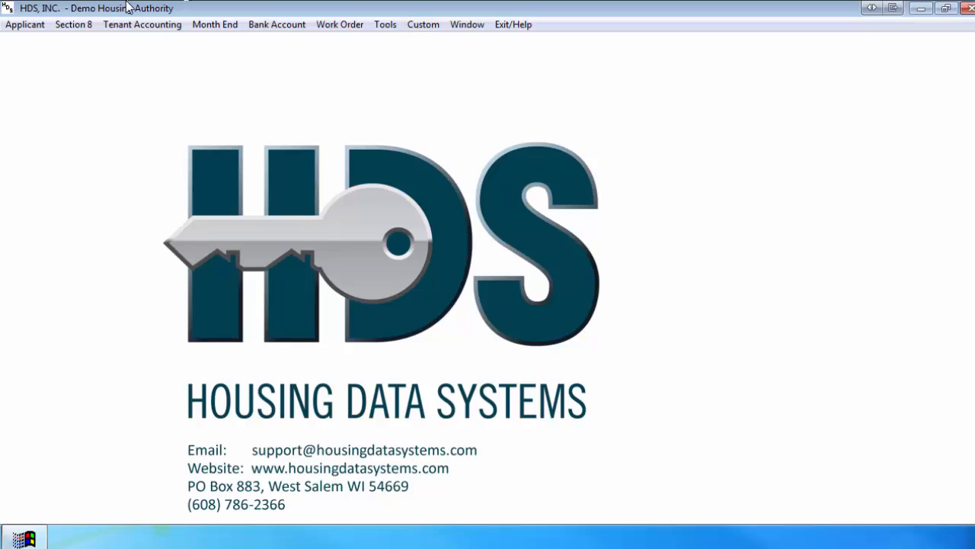
Set up a Conveyance Tracking Report for P - Lease Purchase with all available projects and printed notes.
left_click(137, 25)
mouse_move(142, 156)
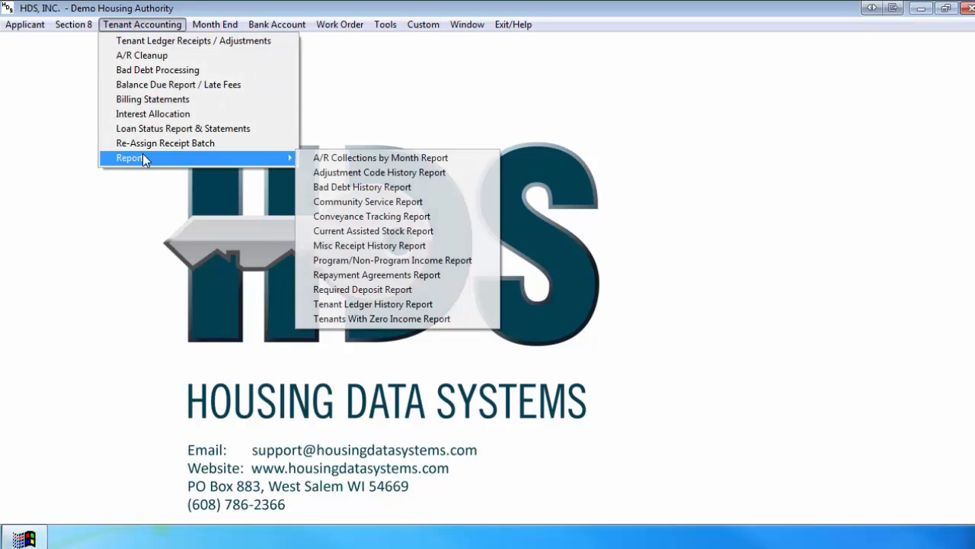
left_click(373, 217)
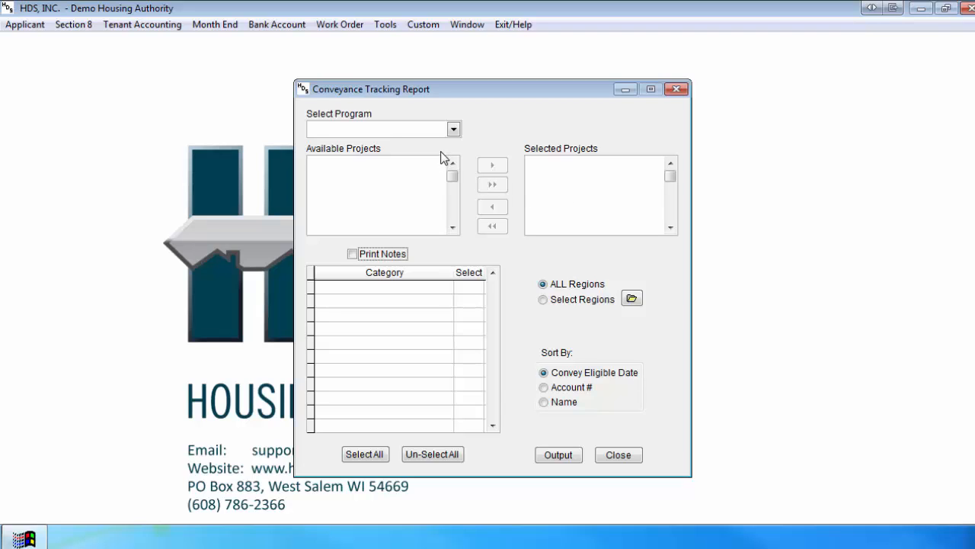
left_click(420, 131)
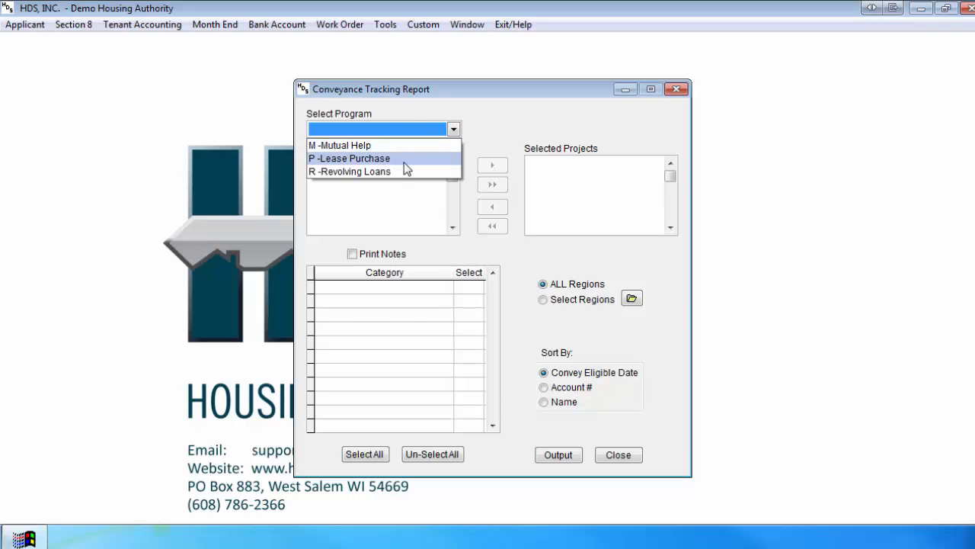
left_click(403, 160)
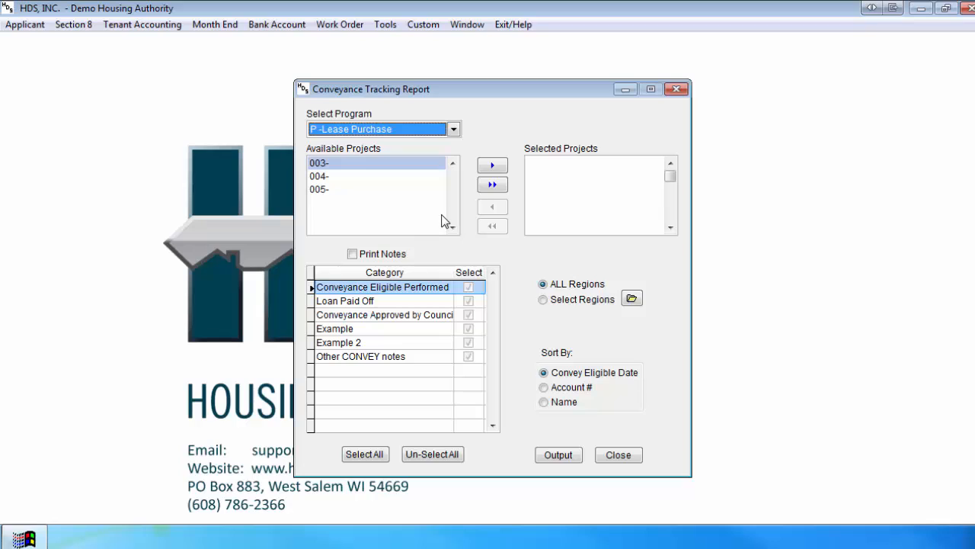
left_click(500, 181)
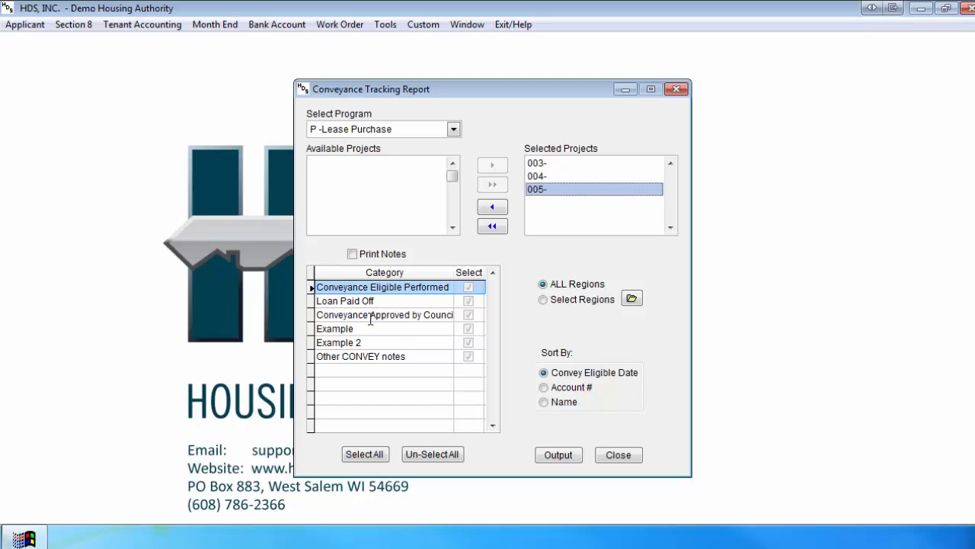
left_click(353, 254)
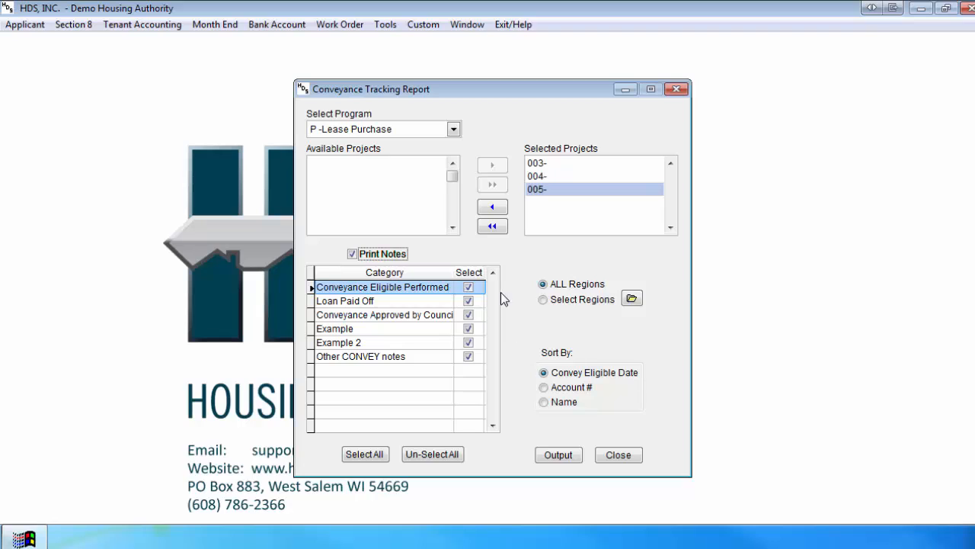
Exclude every note category except Conveyance Eligible Performed, and reselect all categories for the report.
left_click(467, 301)
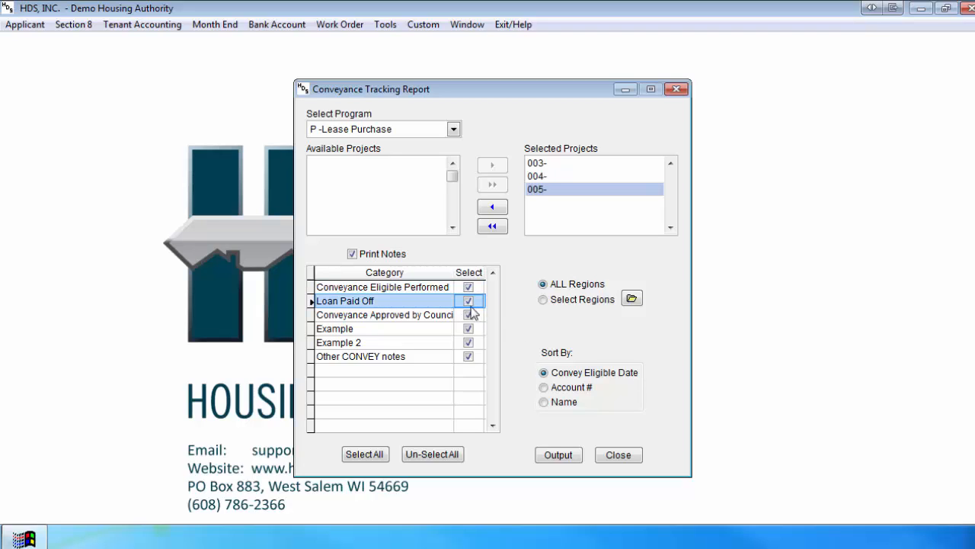
left_click(468, 301)
left_click(468, 315)
left_click(469, 329)
left_click(470, 343)
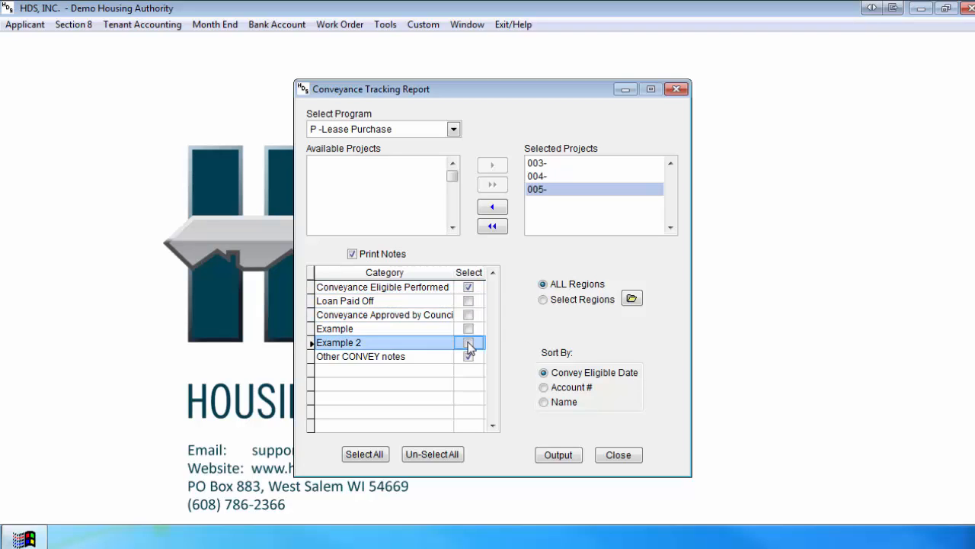
left_click(468, 357)
left_click(378, 453)
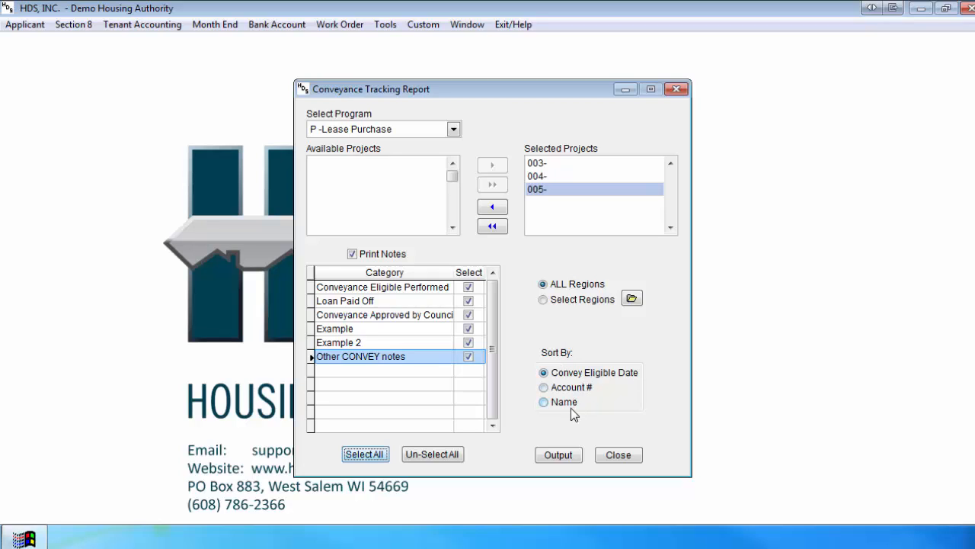
Output the Conveyance Tracking Report as a Standard Report preview and maximize the preview window.
left_click(559, 463)
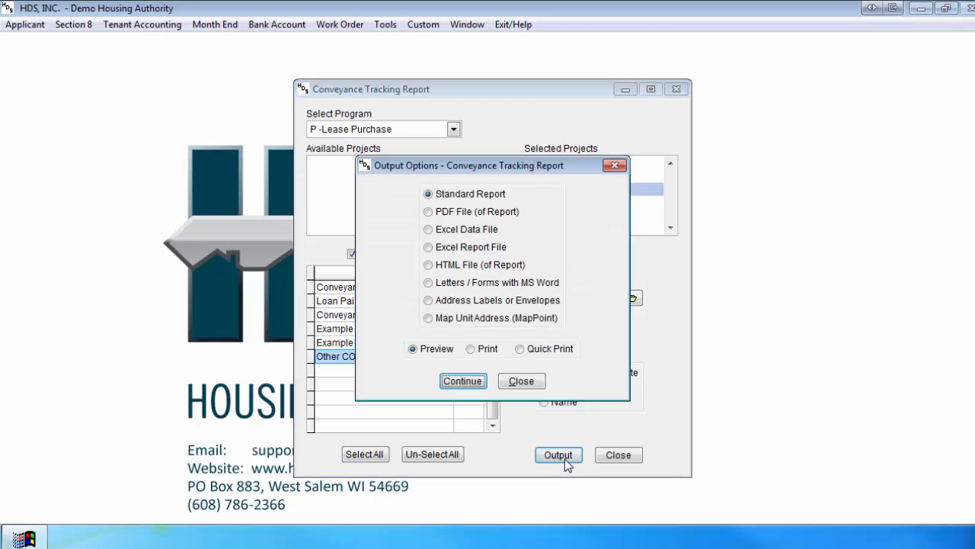
left_click(462, 379)
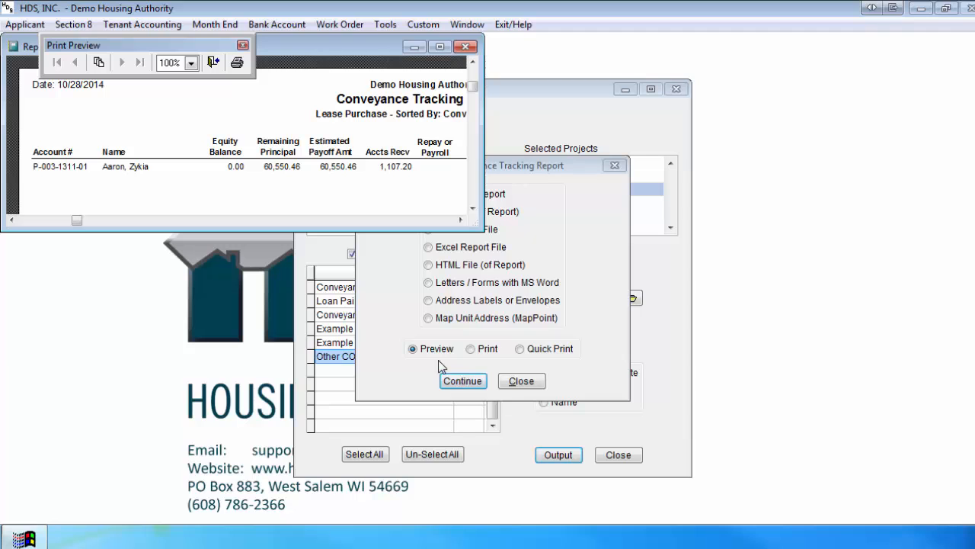
left_click(440, 47)
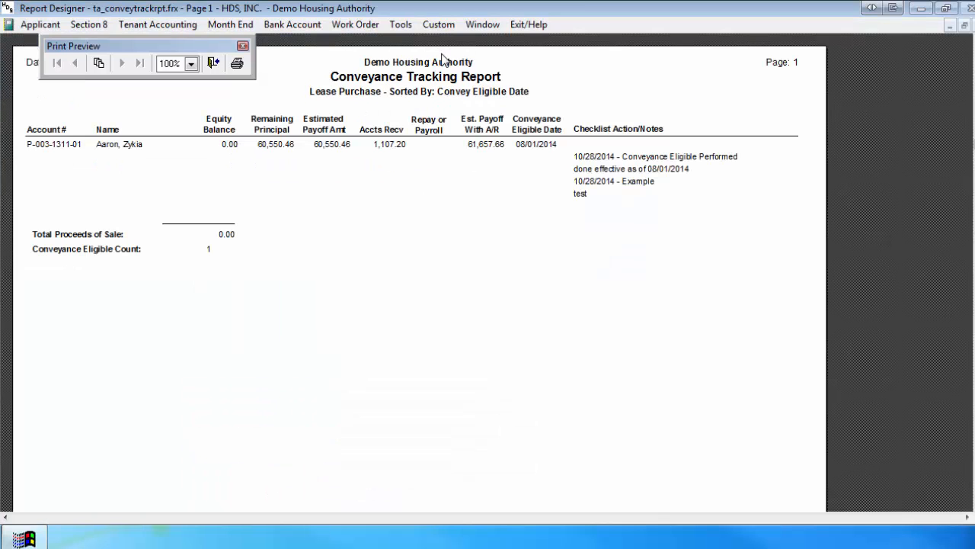